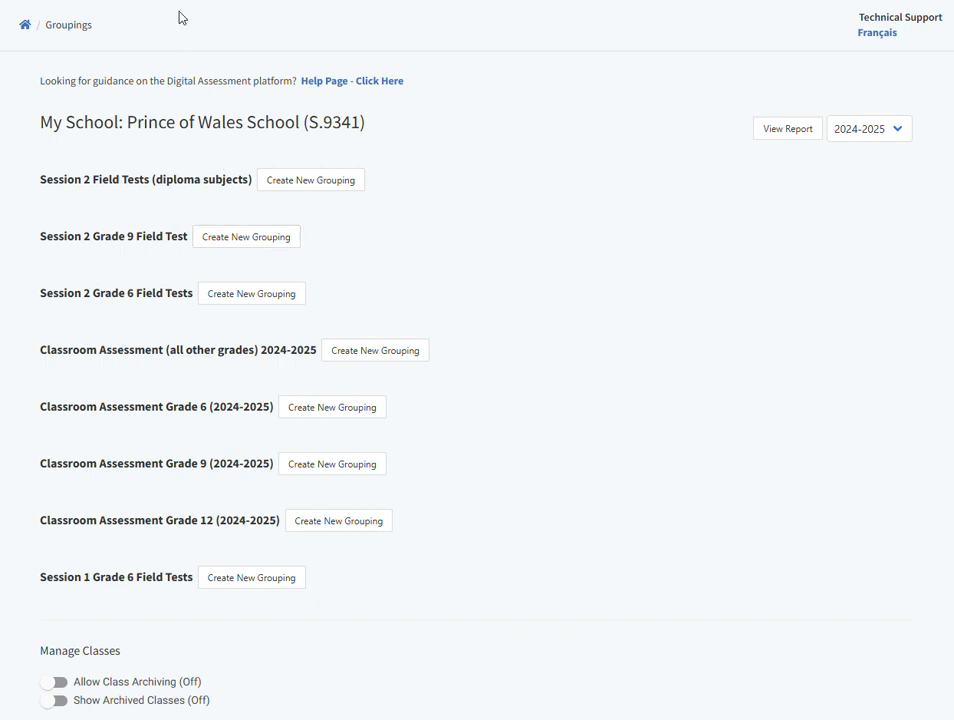
- Create a grouping named "Grade 9 Field Test ELA 001" under Session 2 Grade 9 Field Test
click(250, 237)
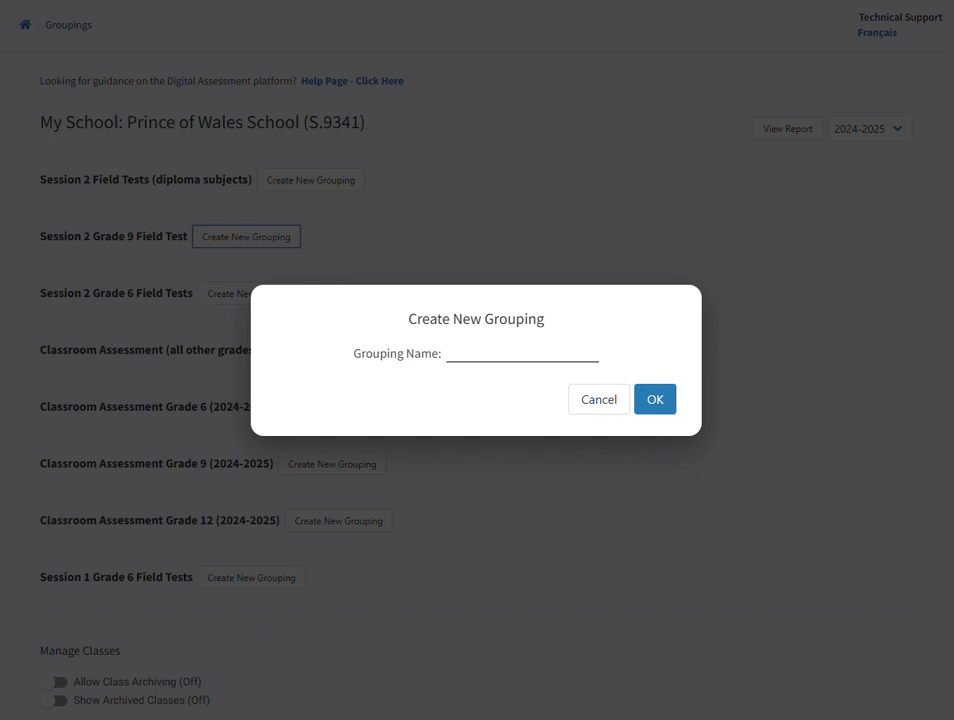
text(Grade 9 Field Test ELA 001)
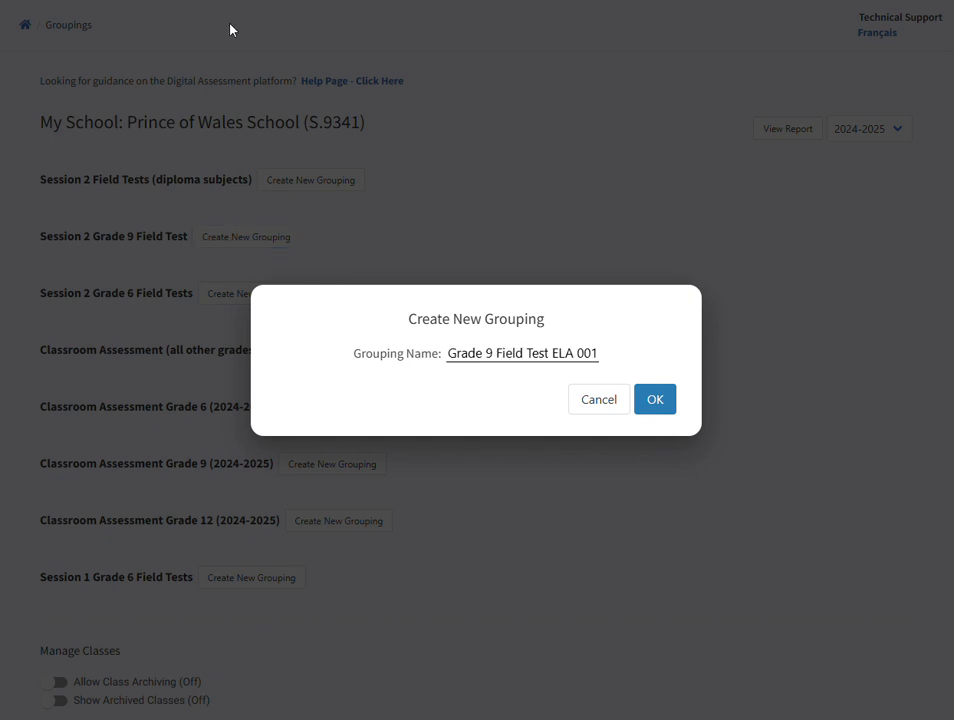
click(663, 401)
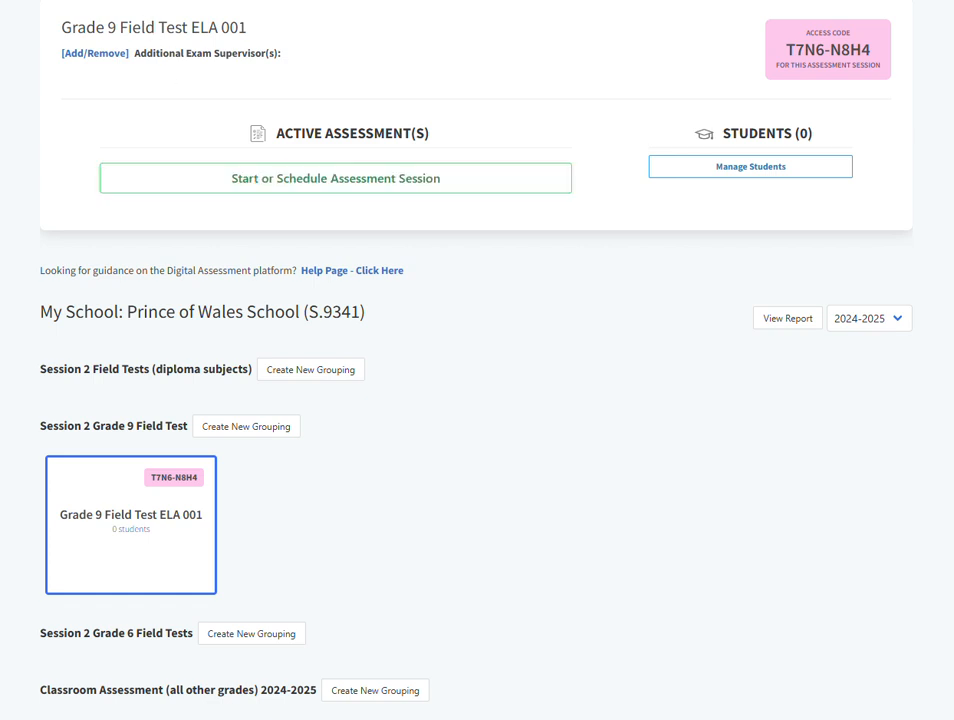
- Start a new assessment session for the grouping, choosing Field Tests and English Language Arts 9 FT Part A WR (120 minutes)
click(443, 189)
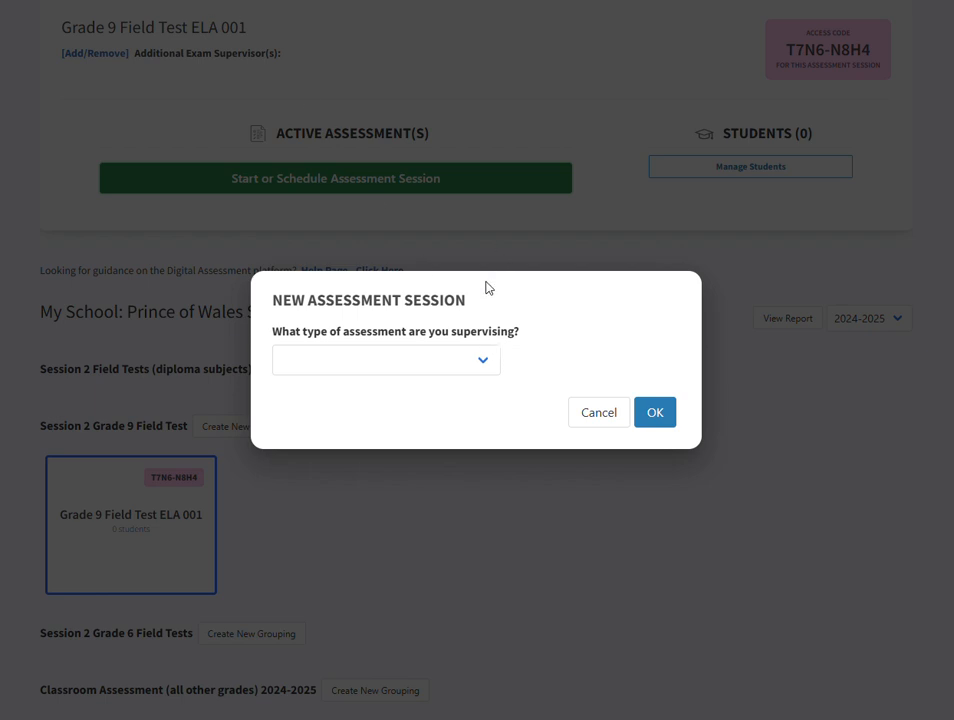
click(496, 377)
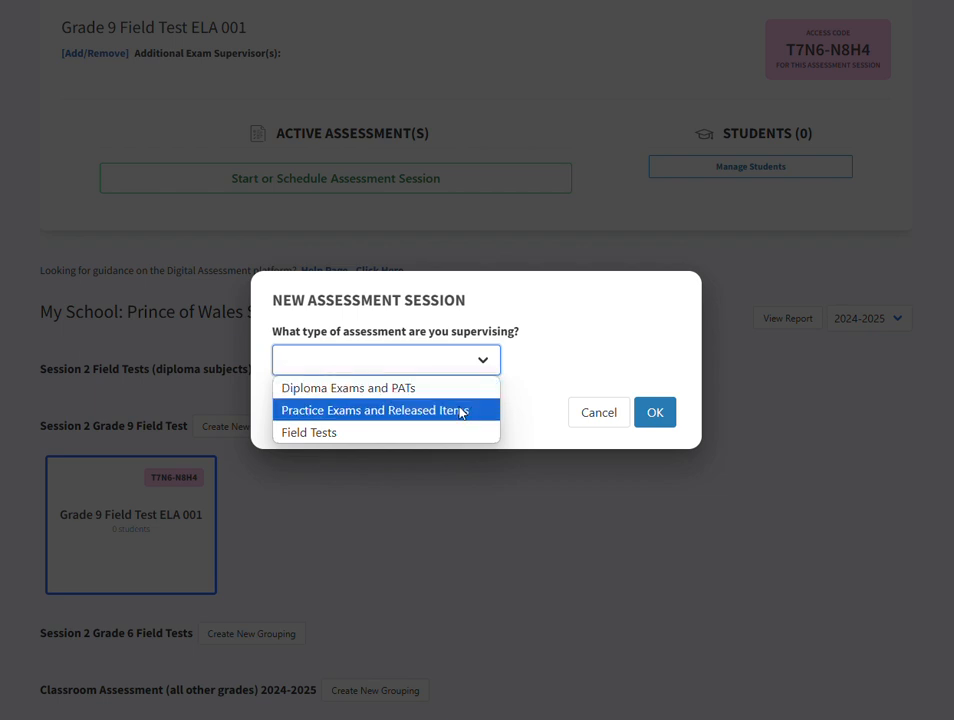
click(441, 434)
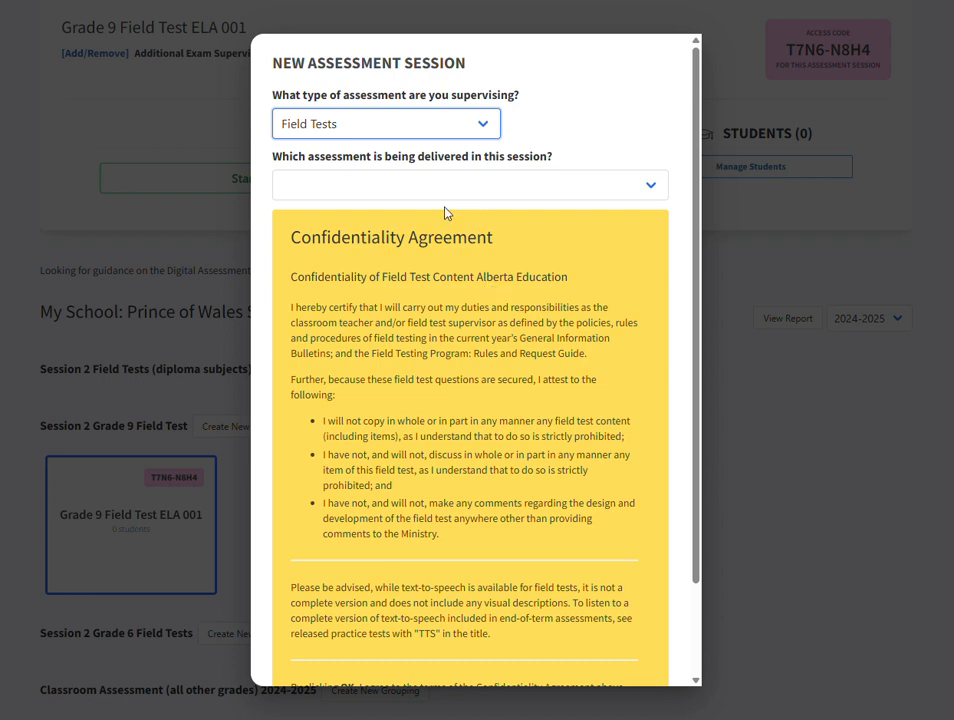
click(437, 181)
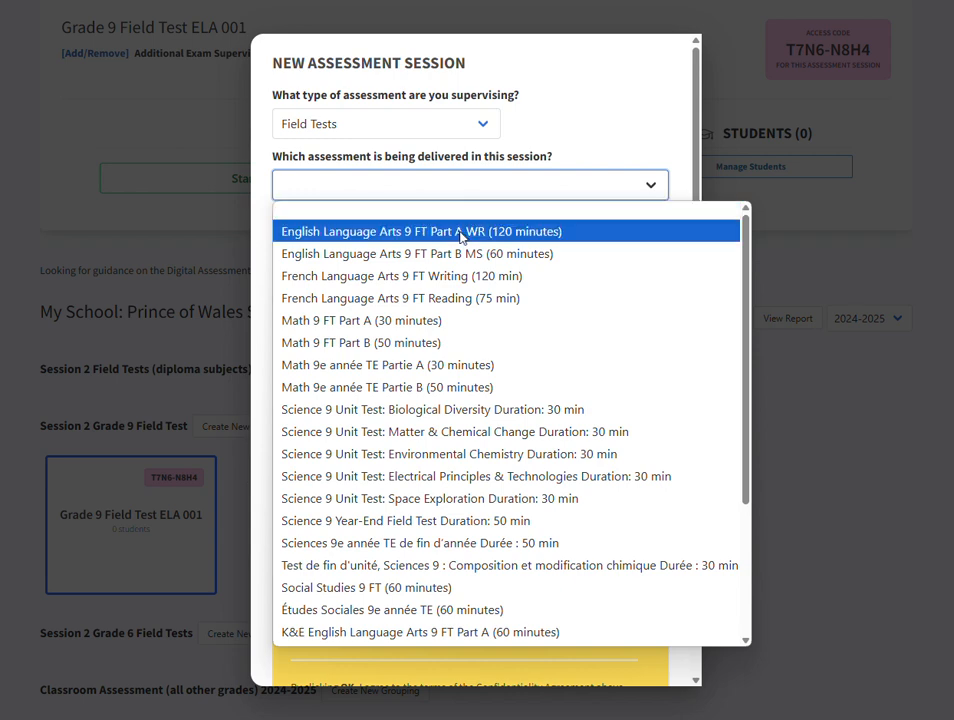
click(605, 238)
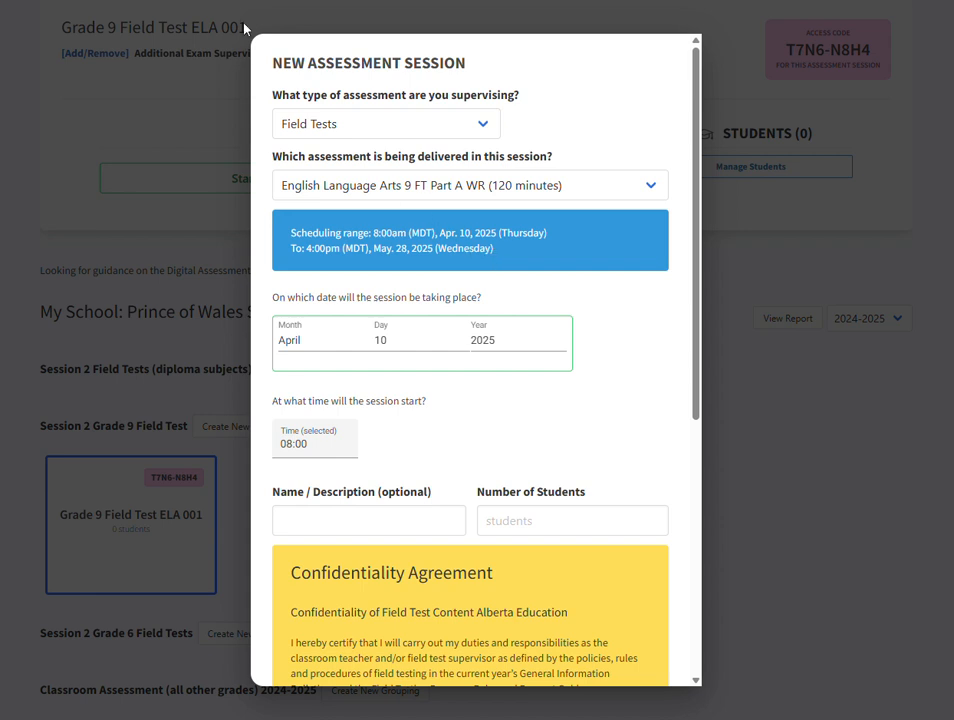
- Set the session date to May 1
click(306, 340)
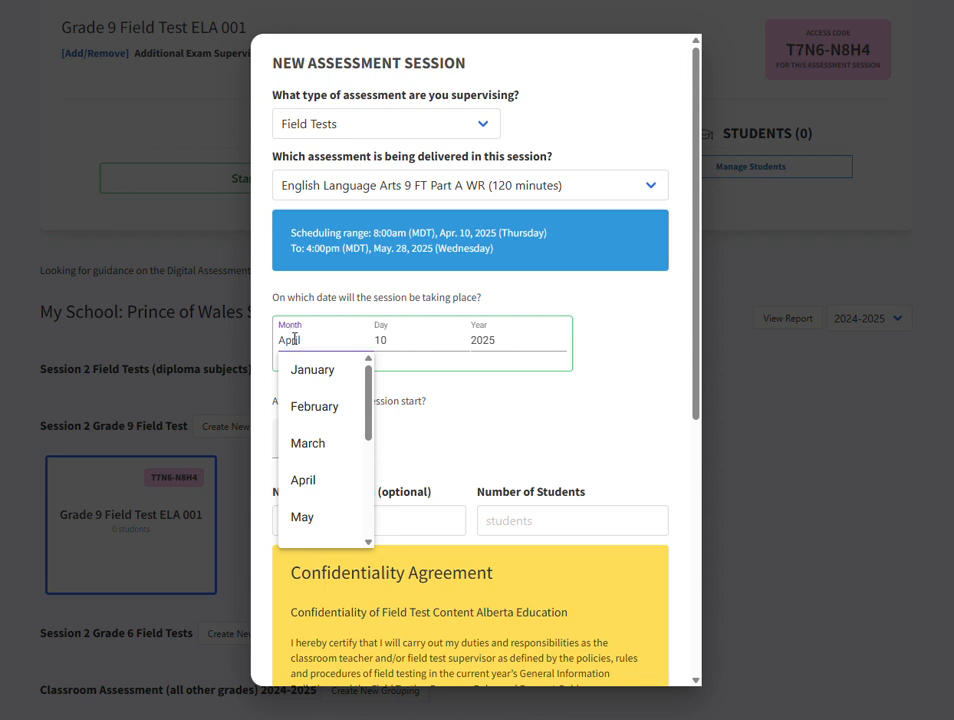
scroll(330, 430, down, 1)
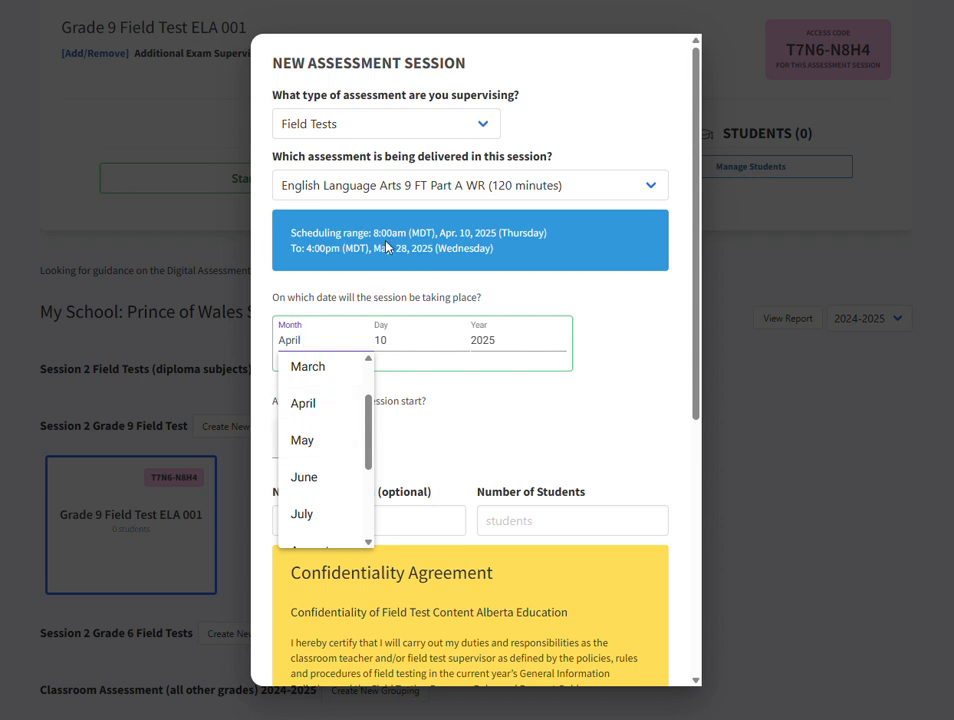
click(318, 441)
click(390, 337)
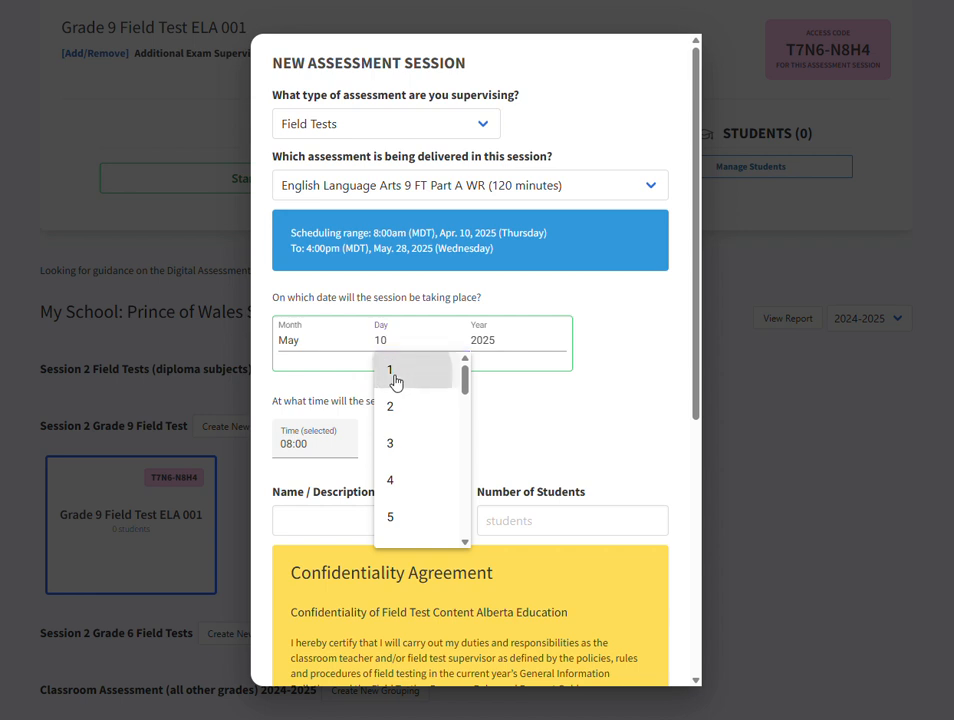
click(392, 372)
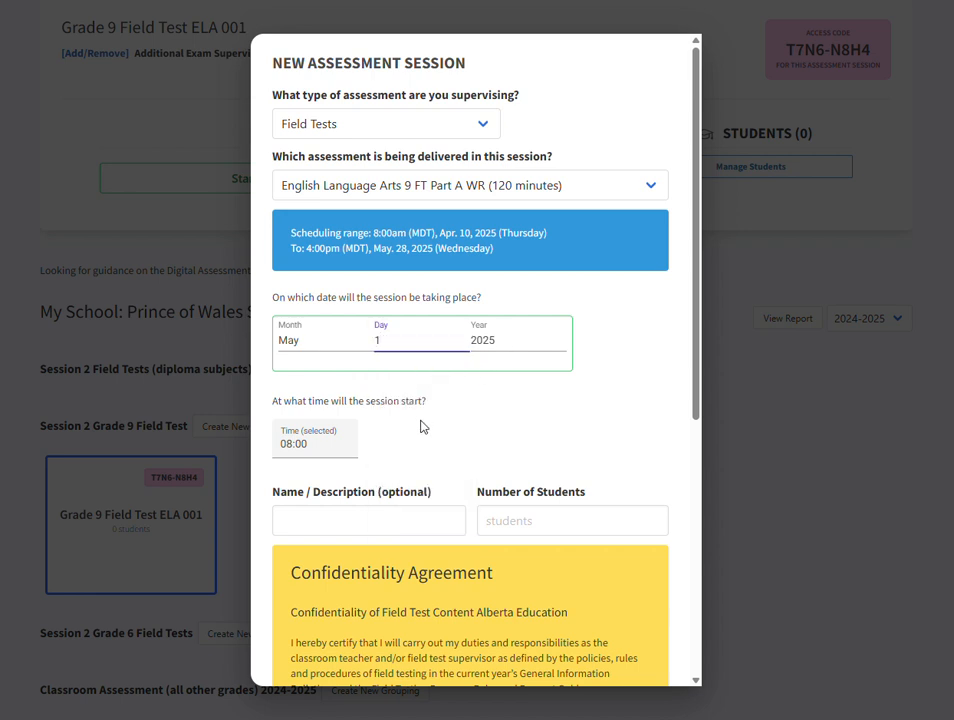
- Set the session's start time to 09:00
click(306, 443)
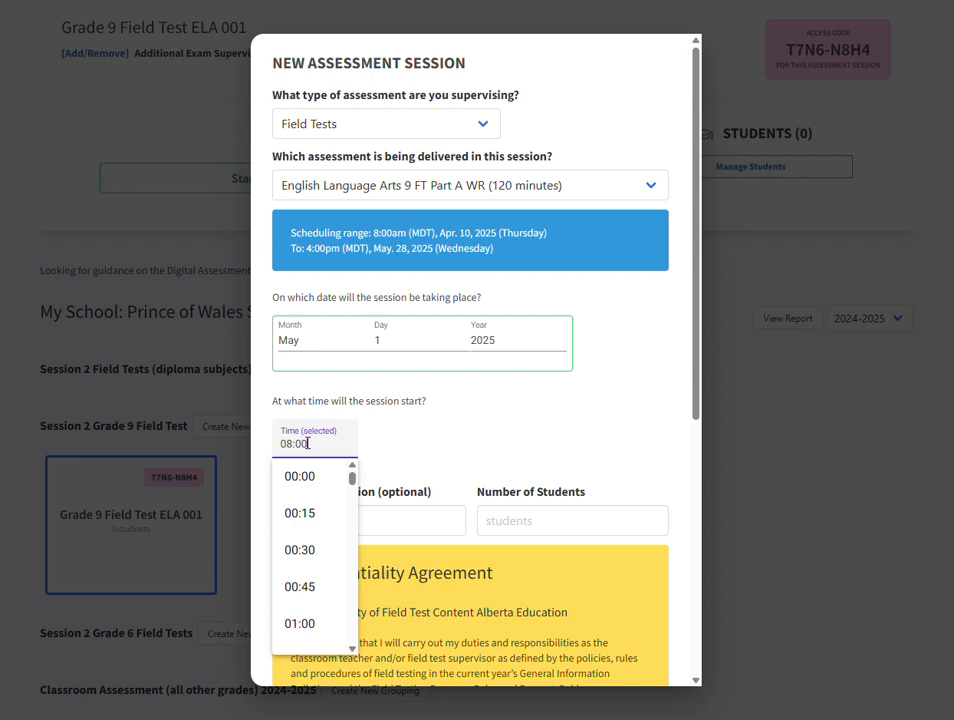
scroll(309, 532, down, 1)
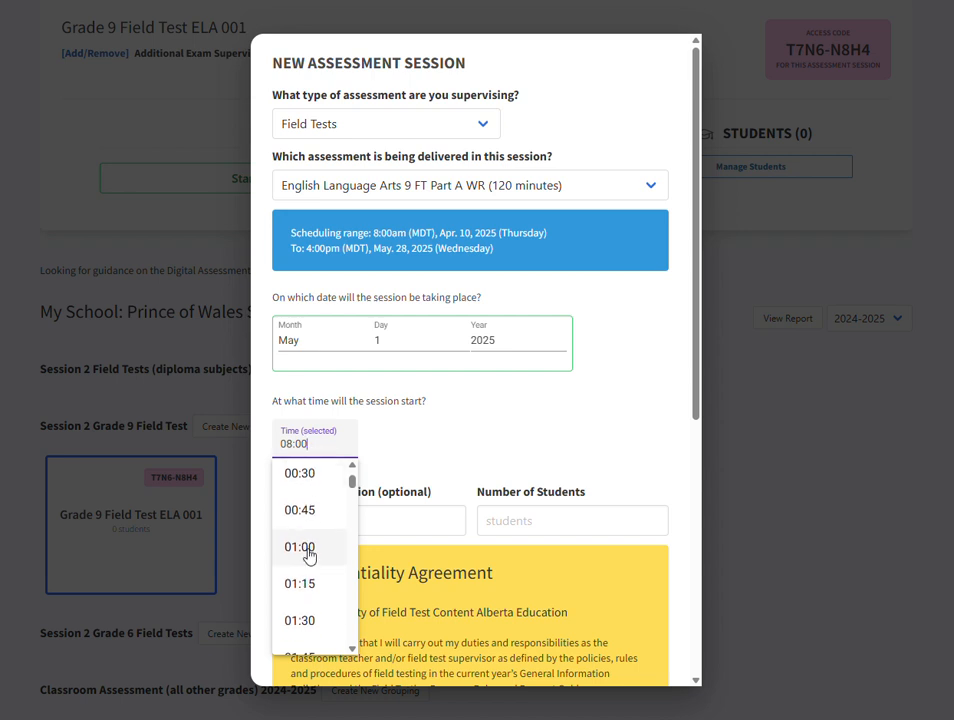
scroll(309, 540, up, 3)
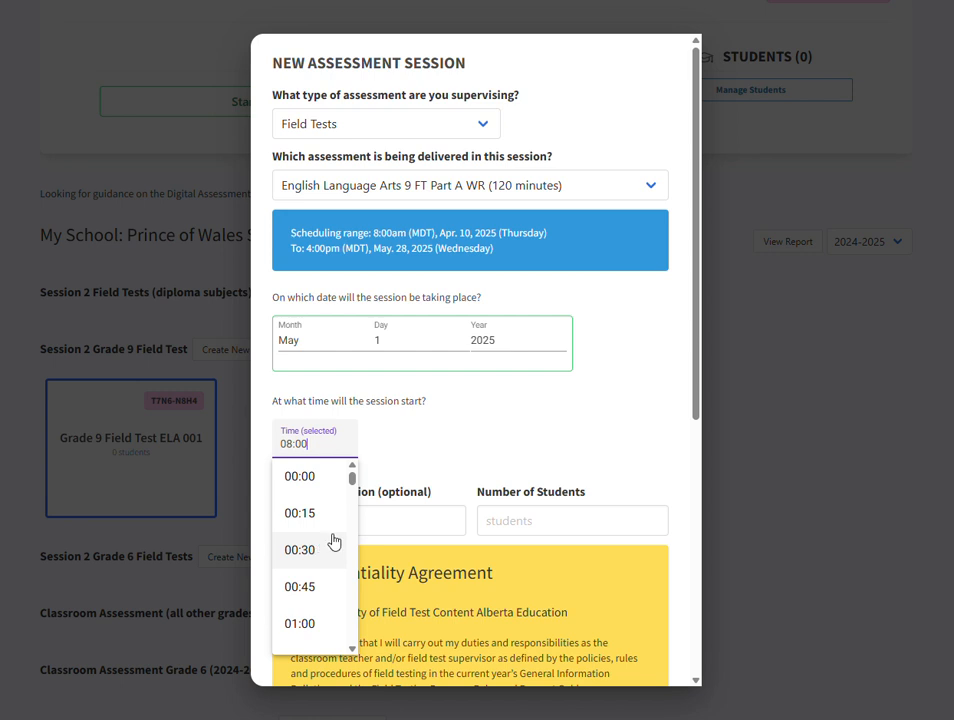
drag(352, 486, 352, 546)
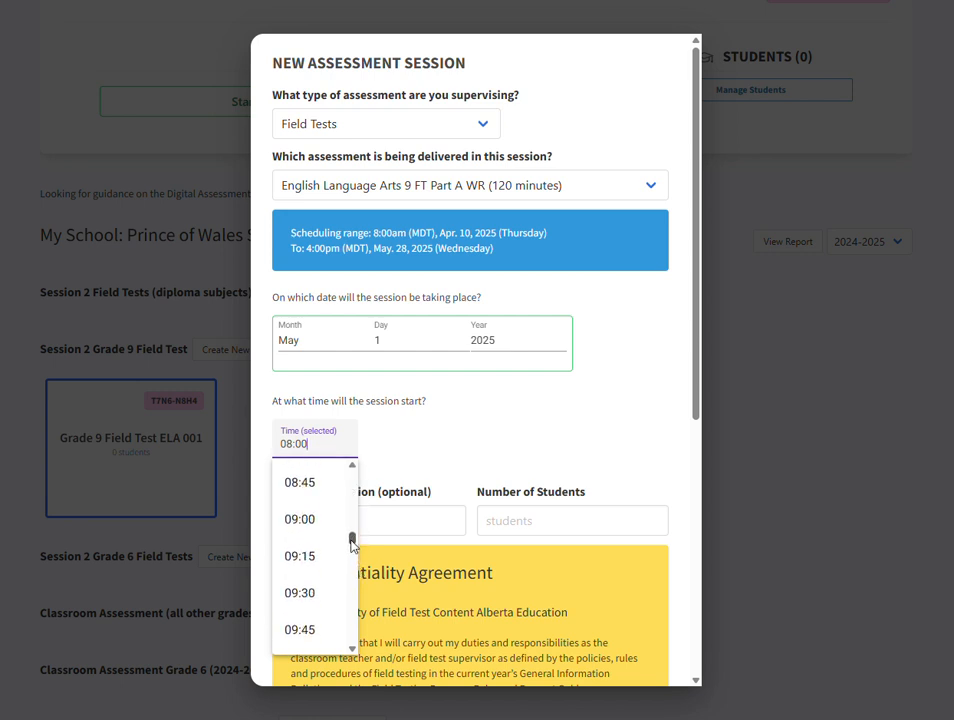
click(310, 524)
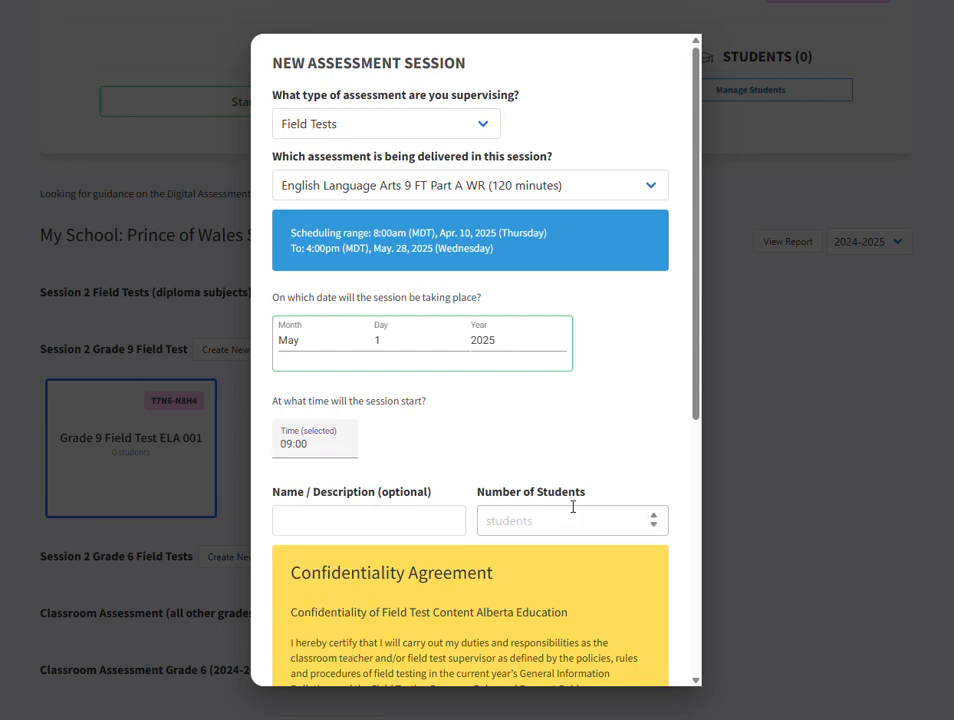
- Set the number of students for the session to 30
click(653, 516)
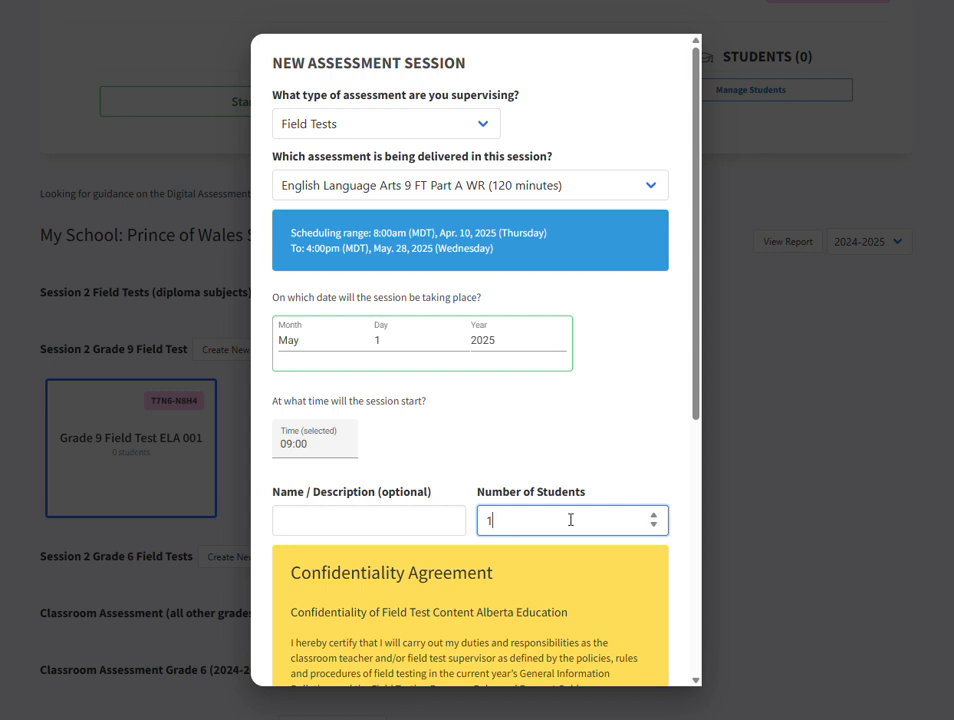
key(BackSpace)
text(30)
- Review the session details and confidentiality agreement, and accept the terms to schedule the session
scroll(532, 486, down, 1)
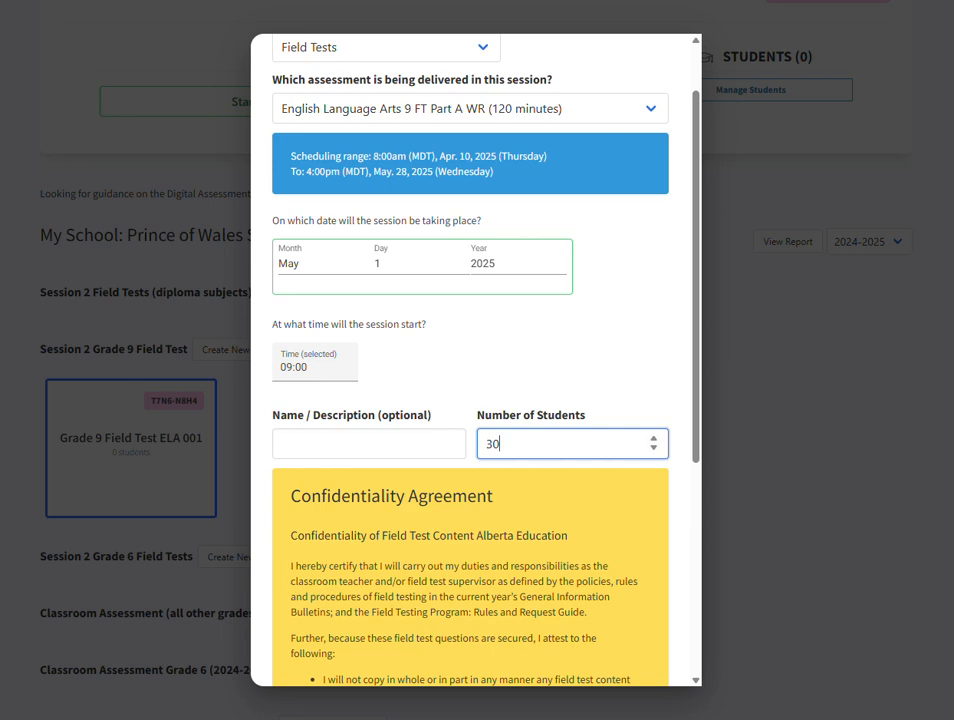
scroll(411, 292, up, 2)
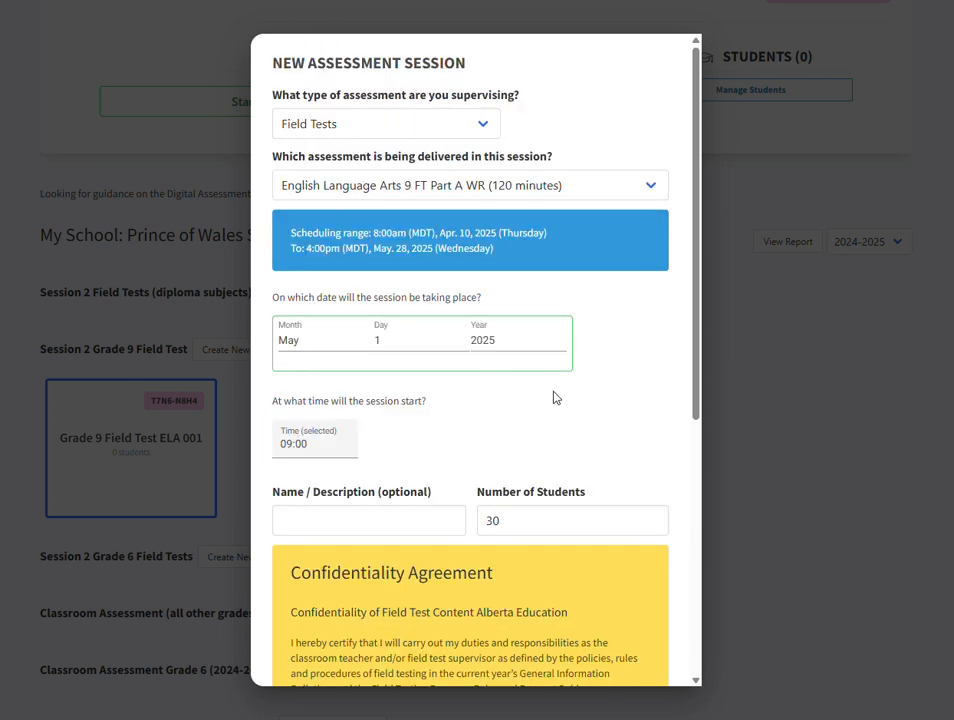
scroll(555, 398, down, 2)
scroll(555, 398, down, 4)
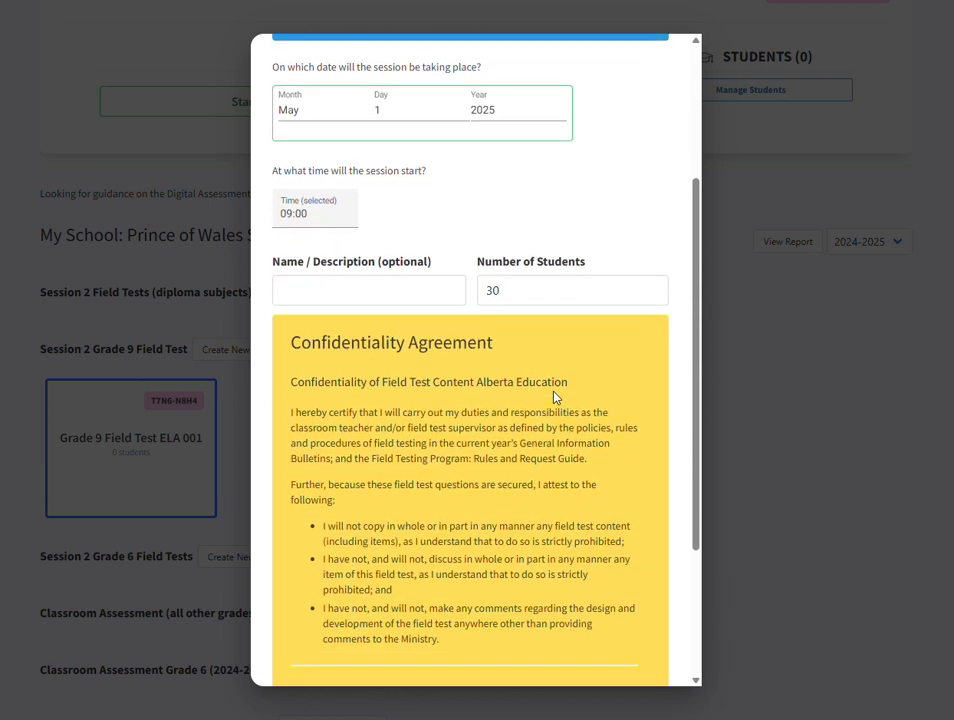
scroll(555, 398, down, 4)
scroll(555, 398, down, 1)
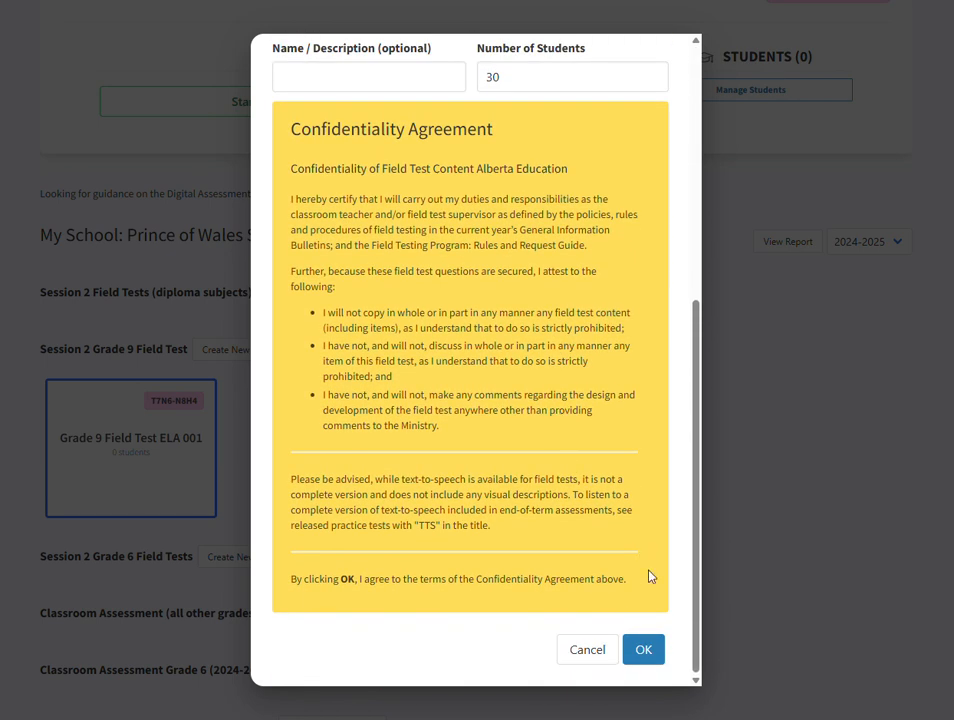
click(644, 651)
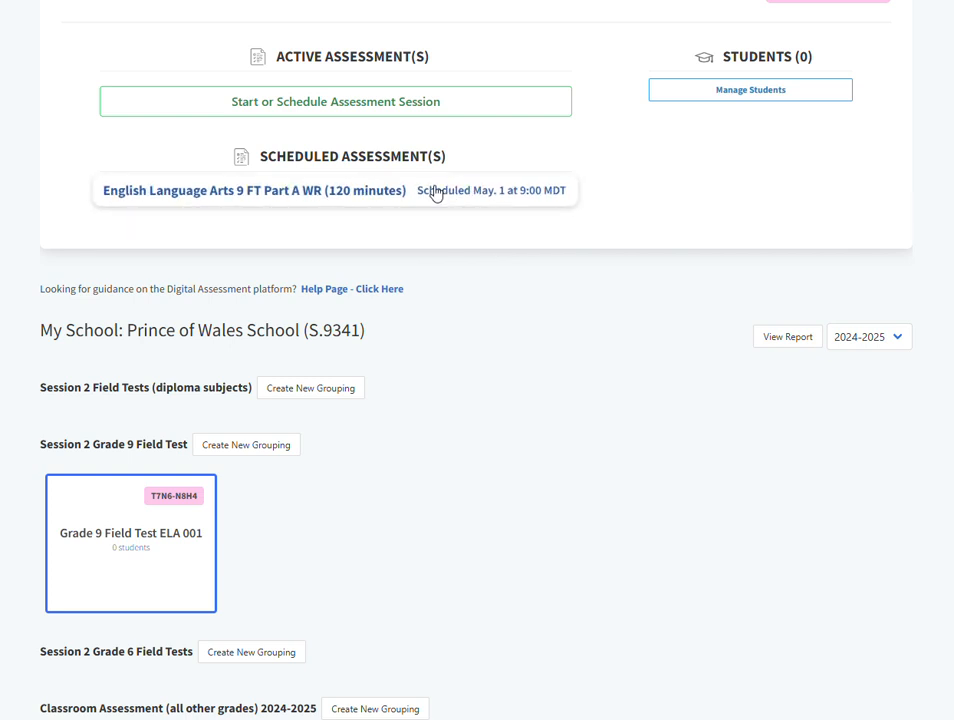
- Reschedule the English Language Arts 9 FT Part A WR session to May 2 and check the updated schedule line
scroll(469, 254, up, 1)
scroll(469, 254, up, 3)
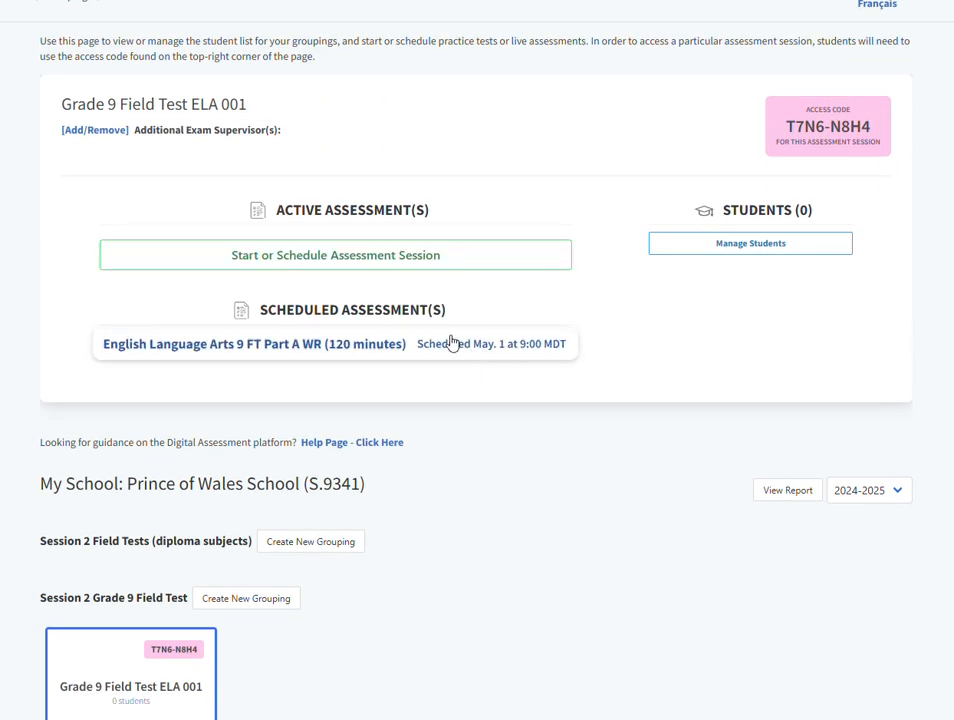
click(312, 347)
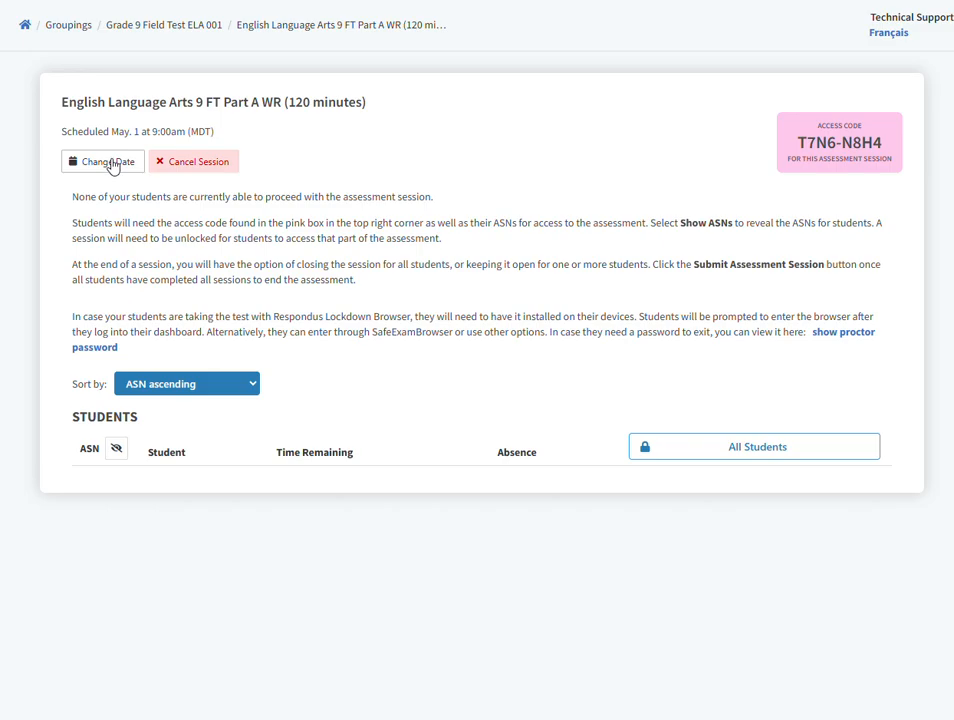
click(111, 162)
click(440, 268)
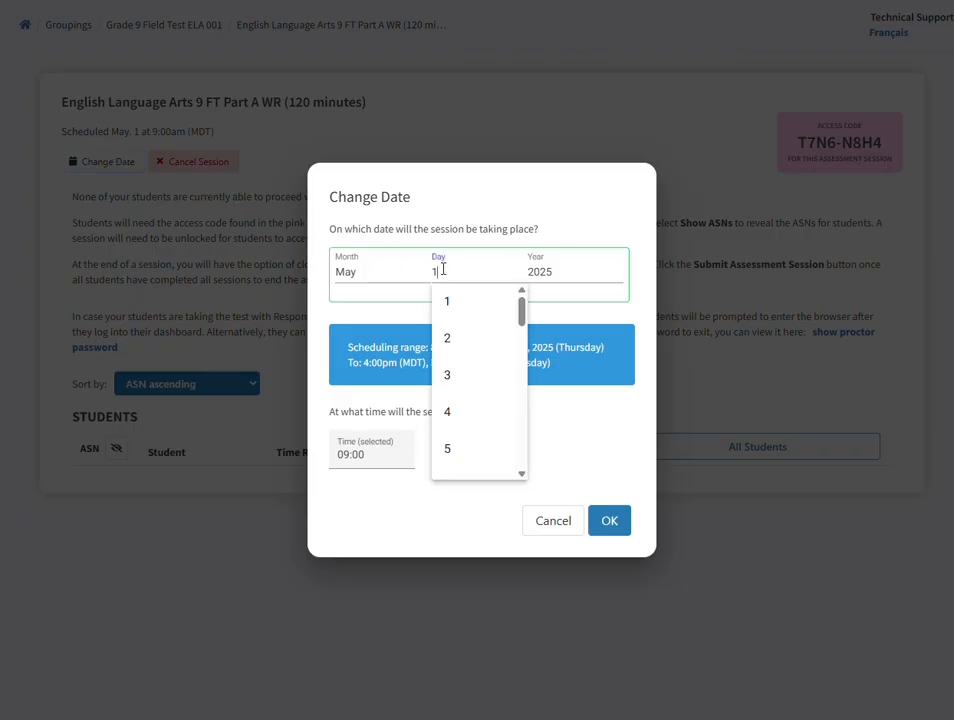
click(450, 343)
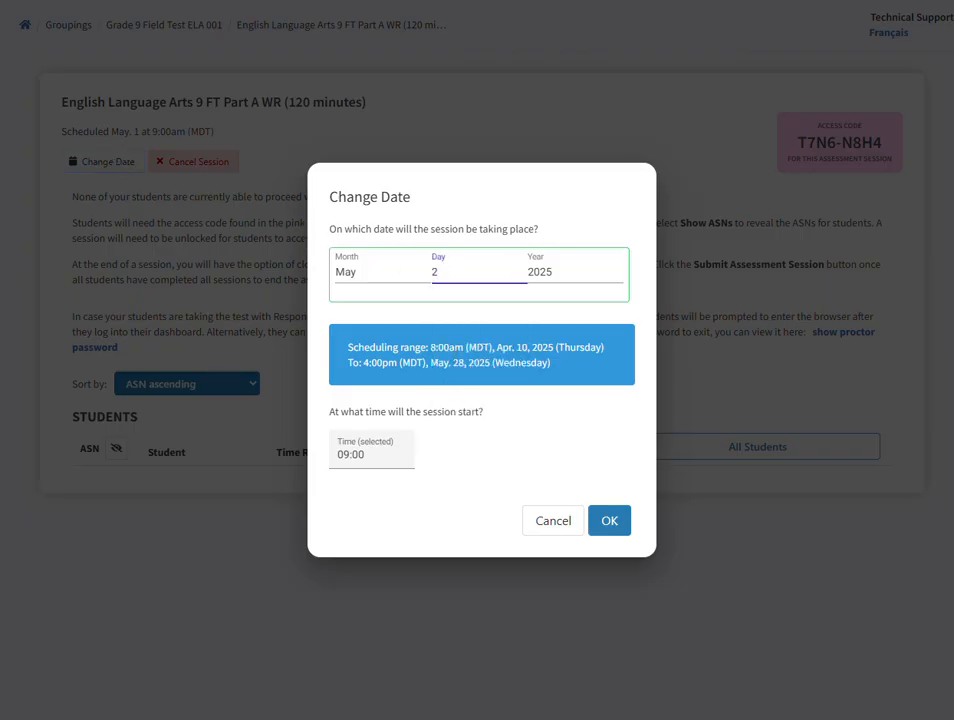
click(612, 521)
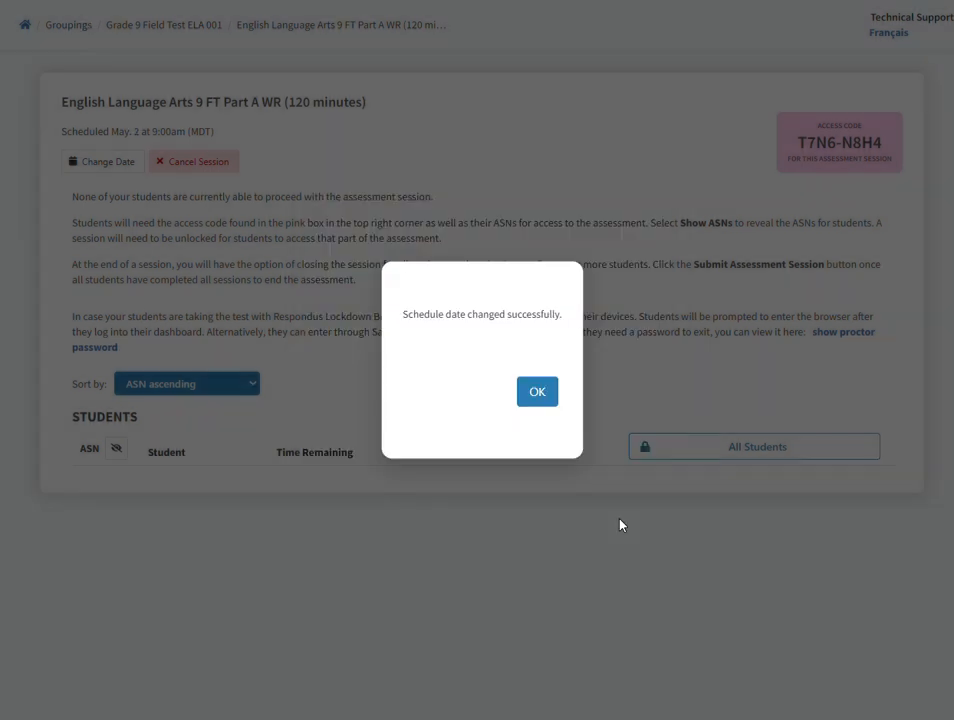
click(541, 399)
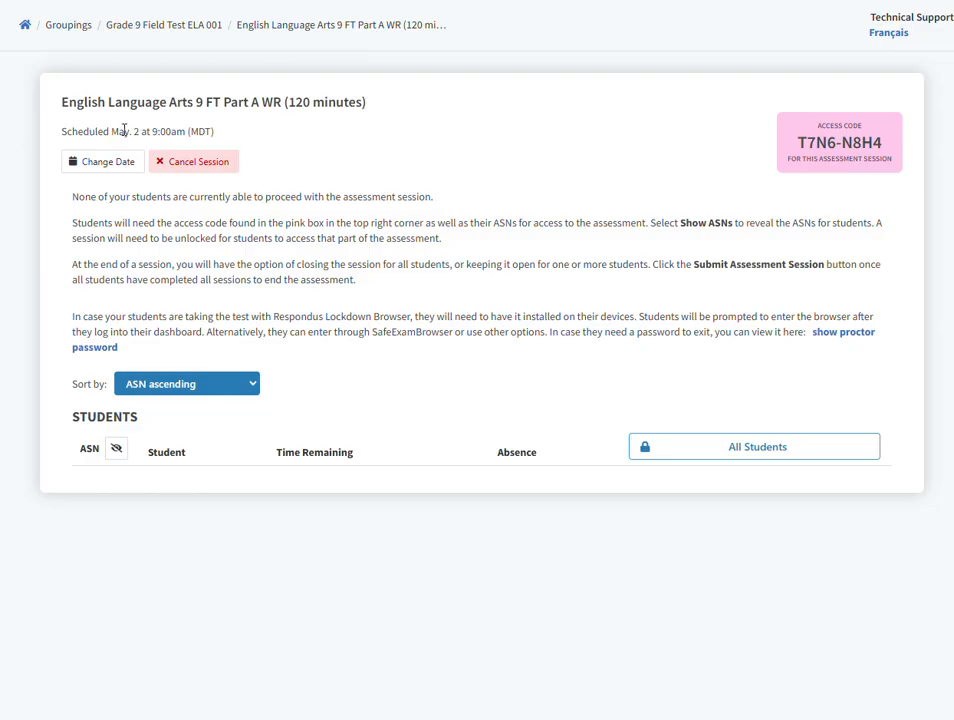
drag(65, 131, 219, 134)
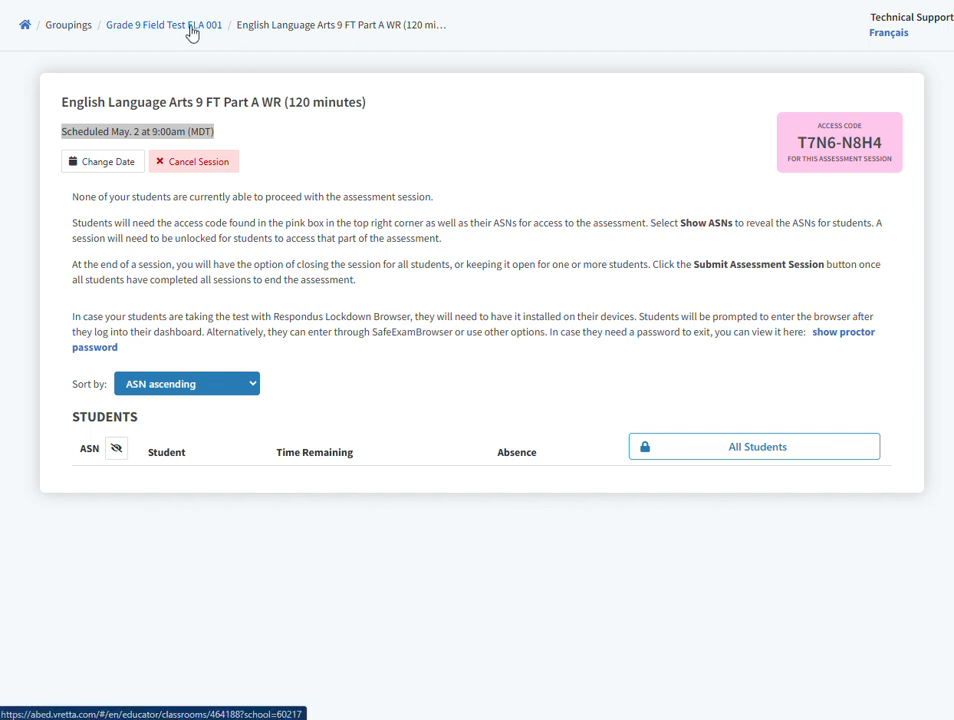
- Return to the Grade 9 Field Test ELA 001 grouping and start a new Field Tests session for Math 9 FT Part A (30 minutes)
click(174, 29)
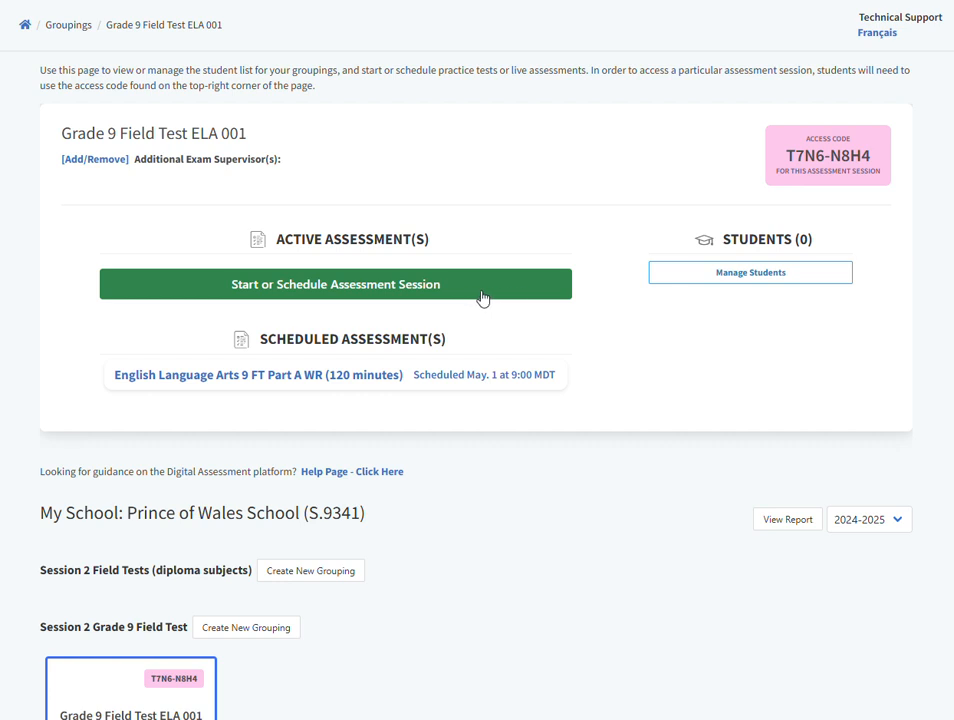
click(382, 292)
click(394, 360)
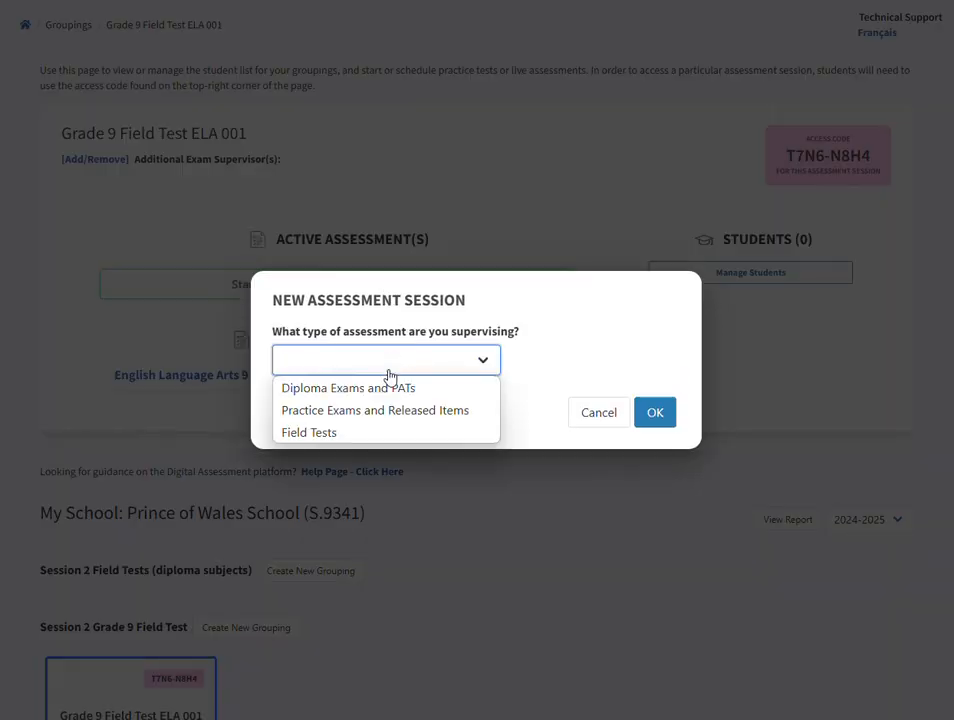
click(418, 437)
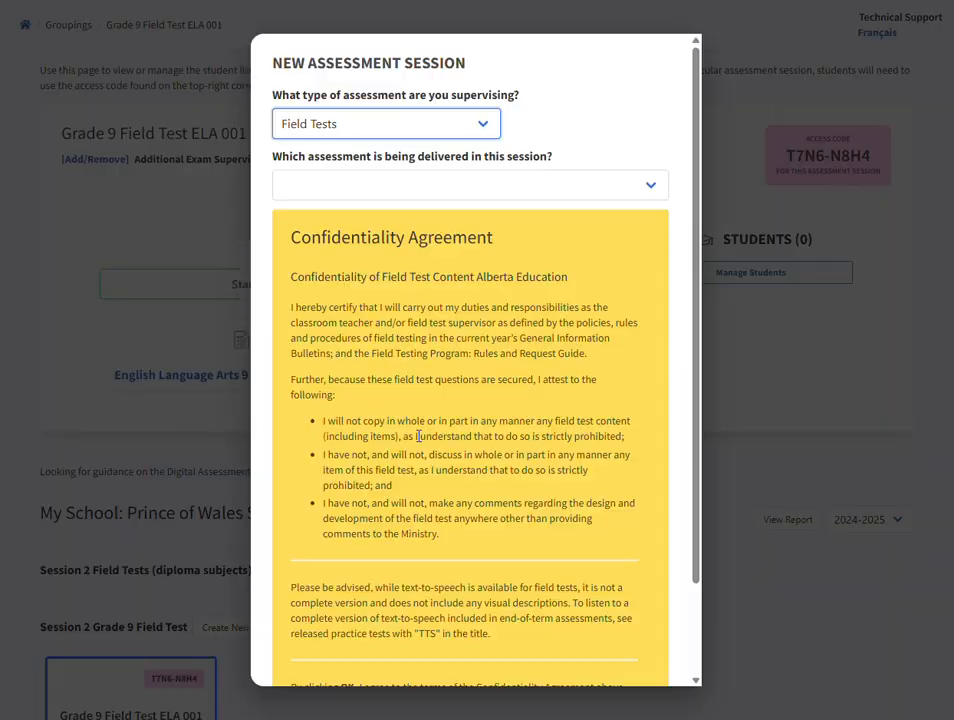
click(457, 189)
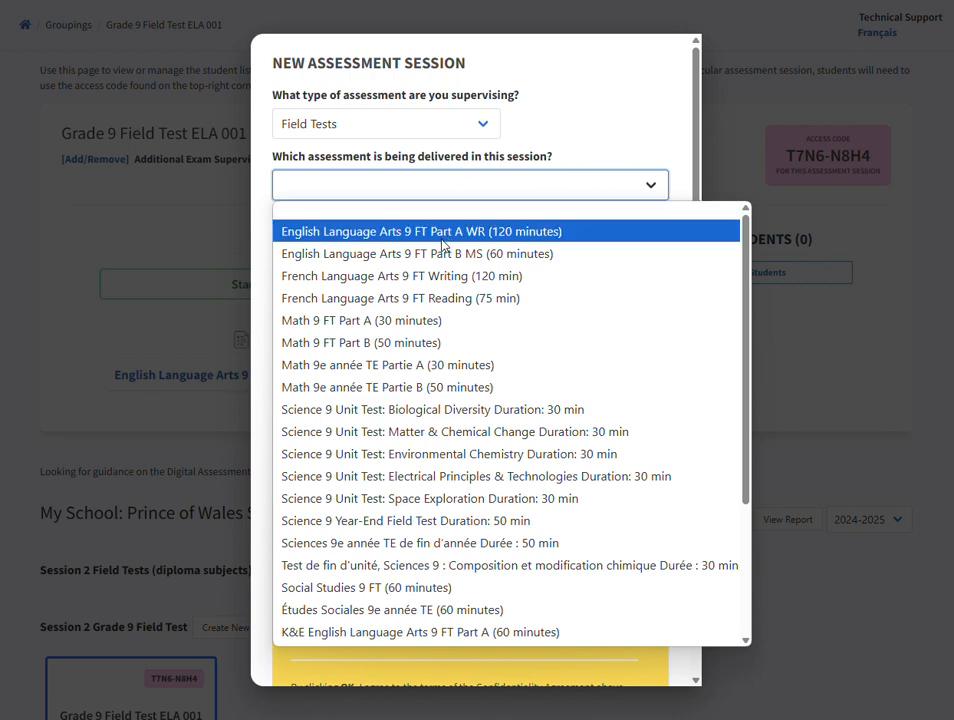
click(473, 323)
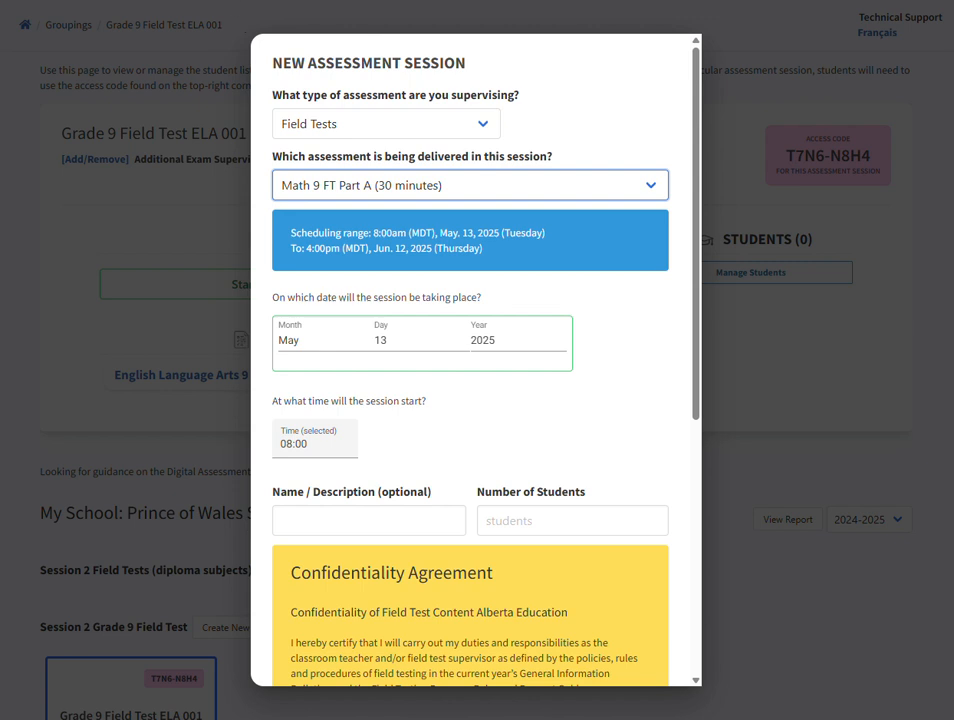
- Set the day of the Math 9 FT Part A session to 15, for May 15, 2025
click(384, 346)
scroll(411, 462, down, 5)
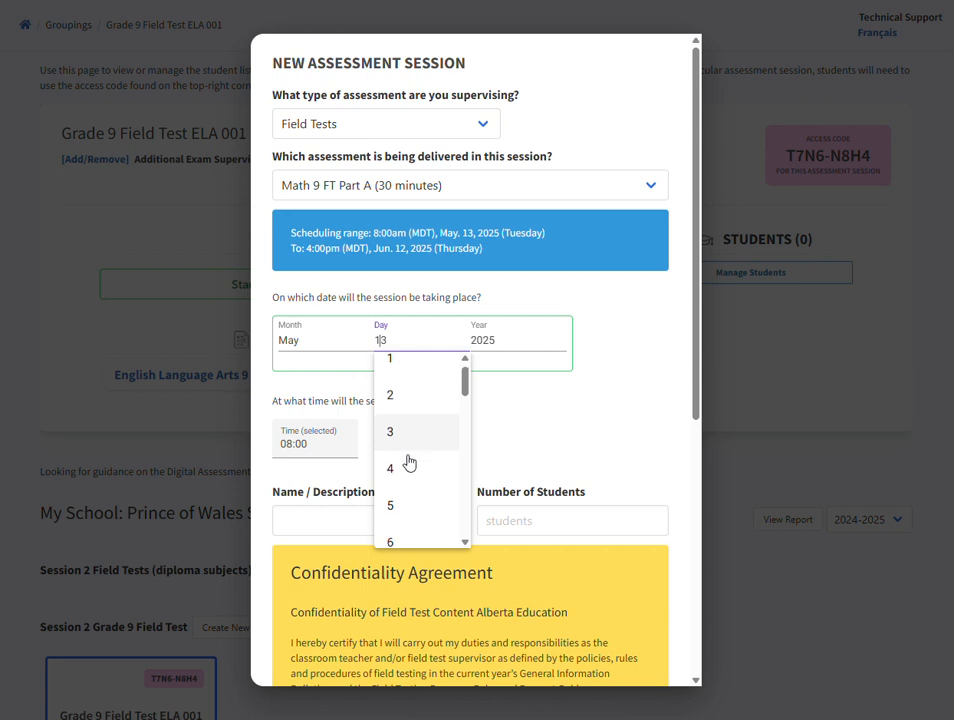
click(416, 428)
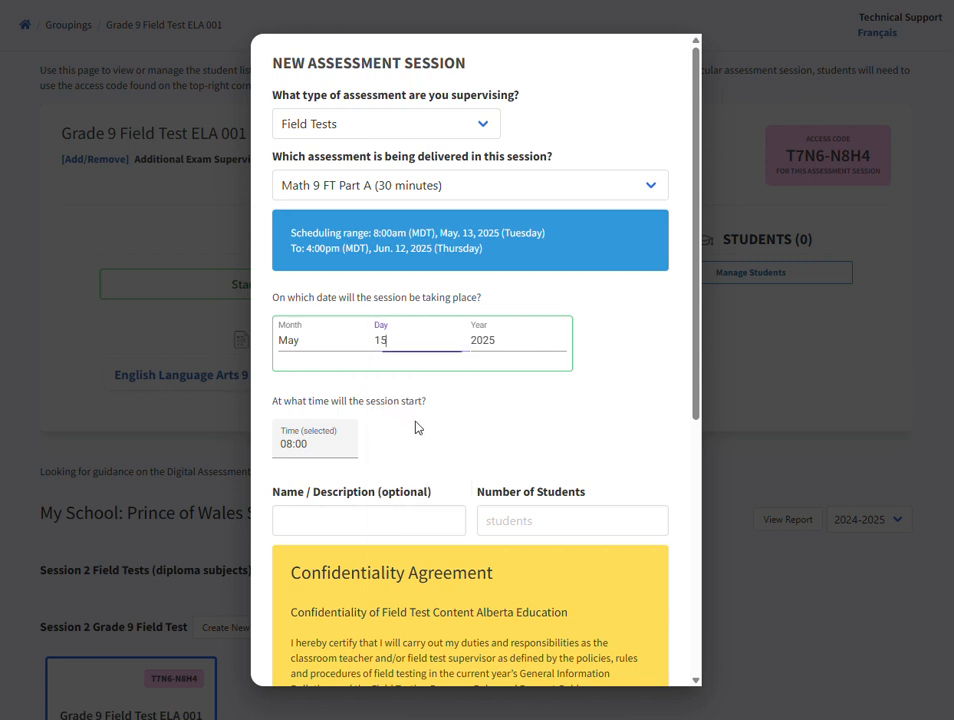
- Set the Math 9 session's start time to 09:30 and accept the confidentiality agreement to schedule it
click(315, 443)
scroll(320, 535, down, 6)
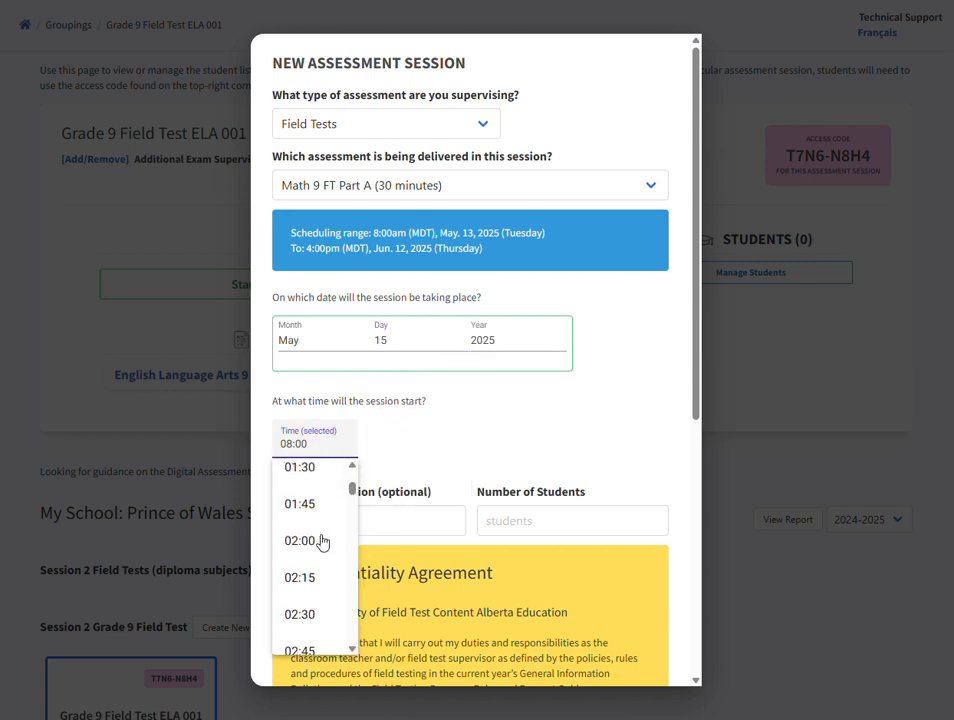
scroll(310, 556, down, 8)
scroll(307, 555, up, 1)
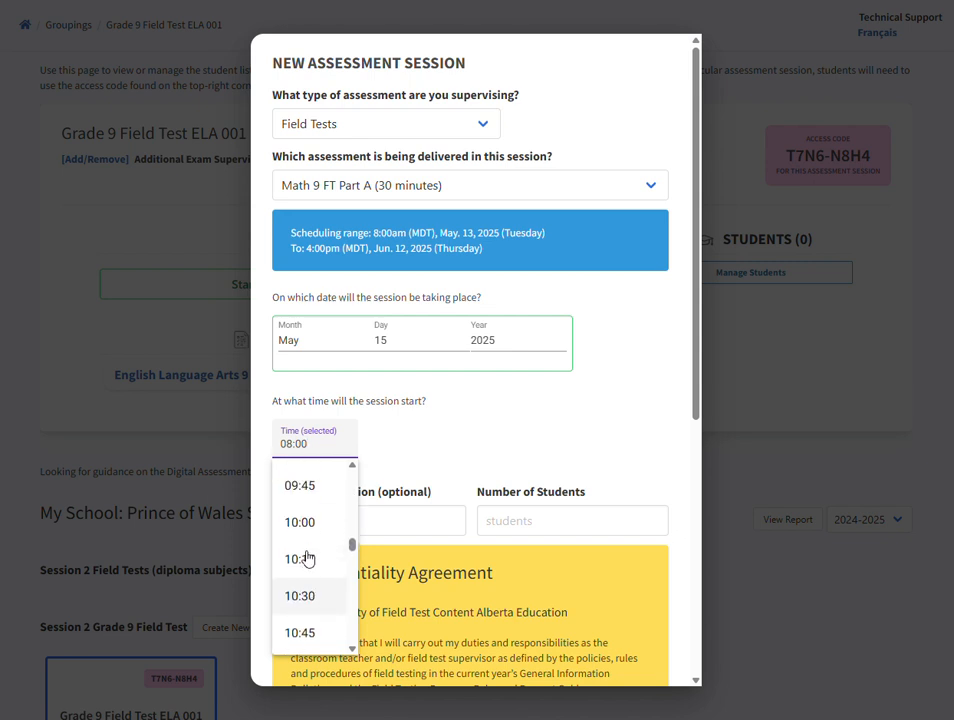
click(298, 498)
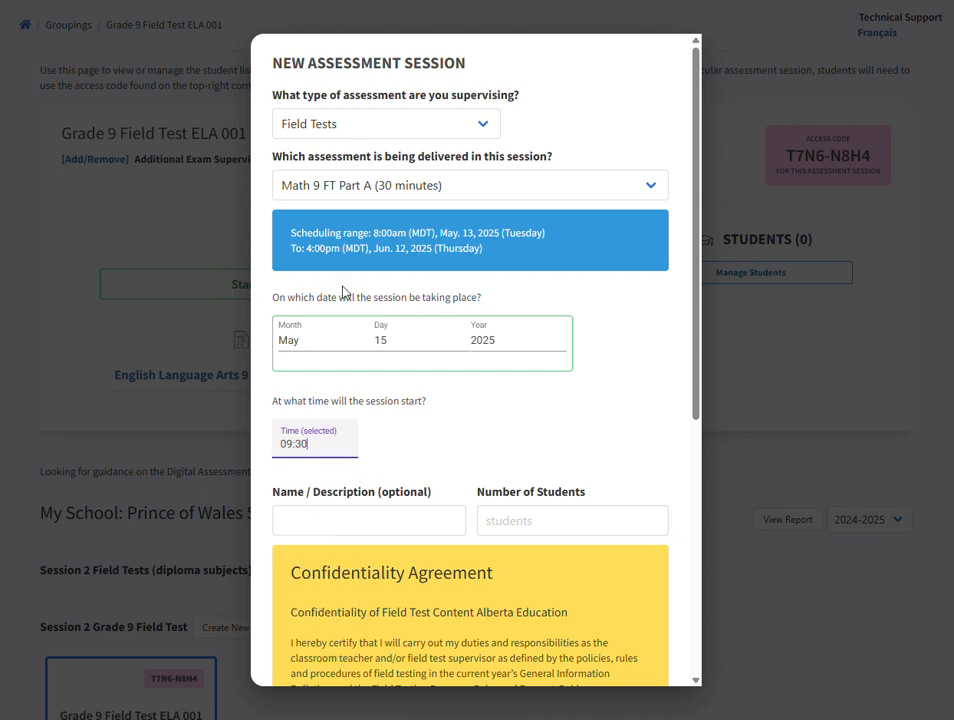
drag(698, 415, 654, 668)
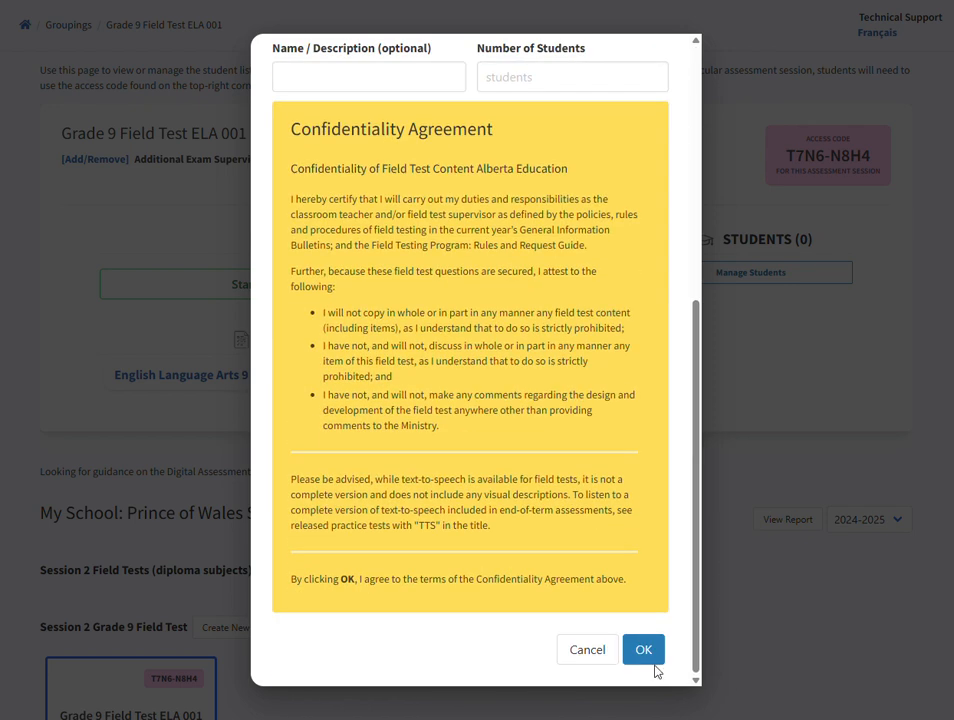
click(643, 652)
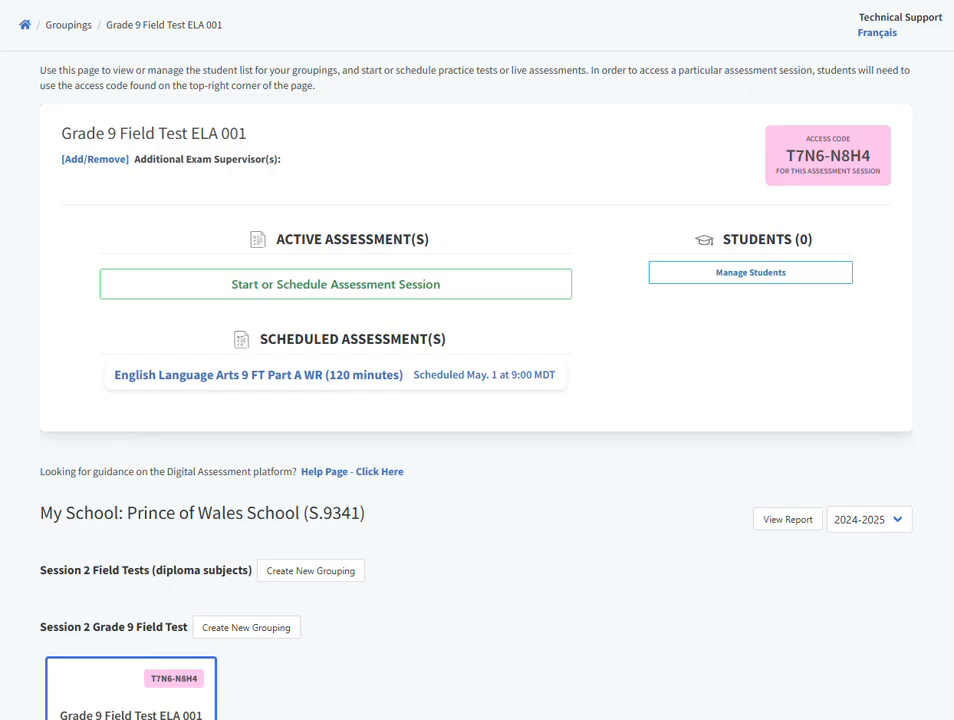